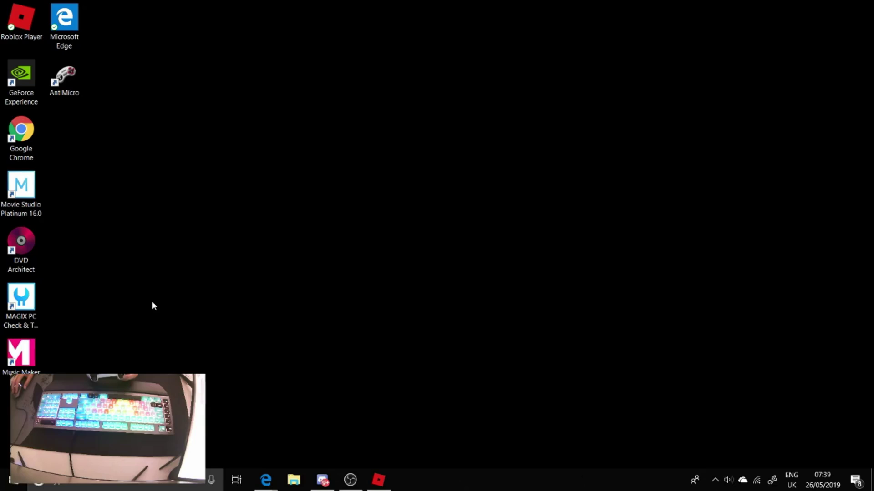
# Step: Confirm in Bluetooth & other devices that the Xbox Wireless Controller is paired, then return to Edge's antimicro download page
pyautogui.press('super+i')
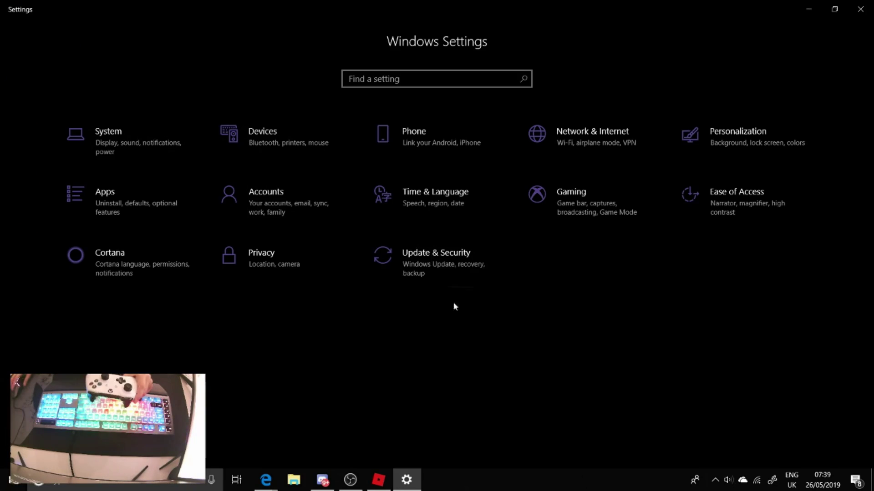
pyautogui.click(306, 151)
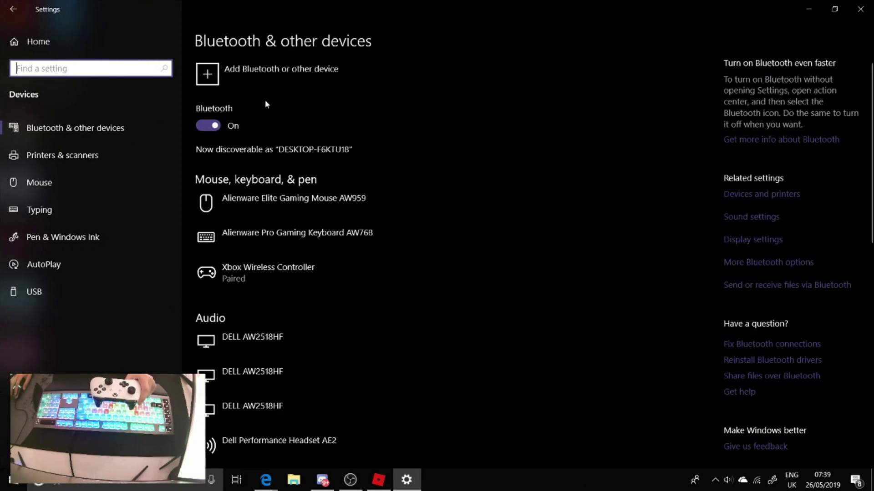
pyautogui.click(235, 75)
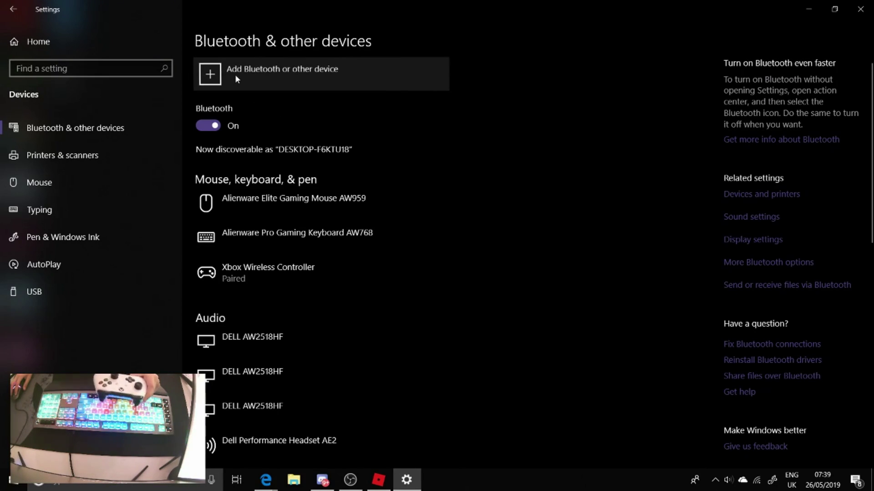
pyautogui.click(317, 130)
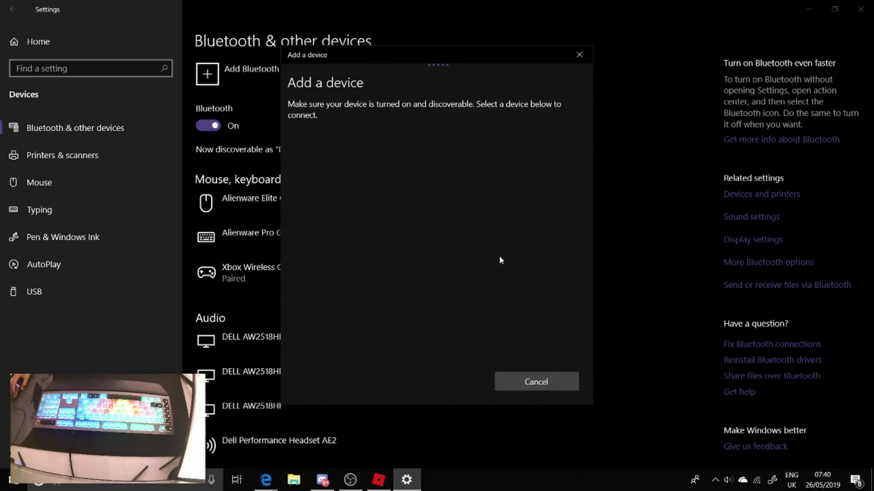
pyautogui.click(579, 54)
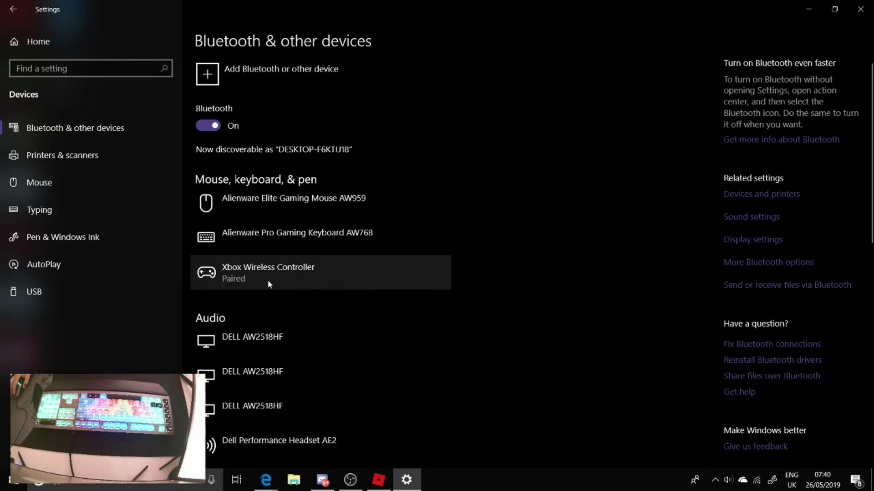
pyautogui.hotkey('alt', 'Tab')
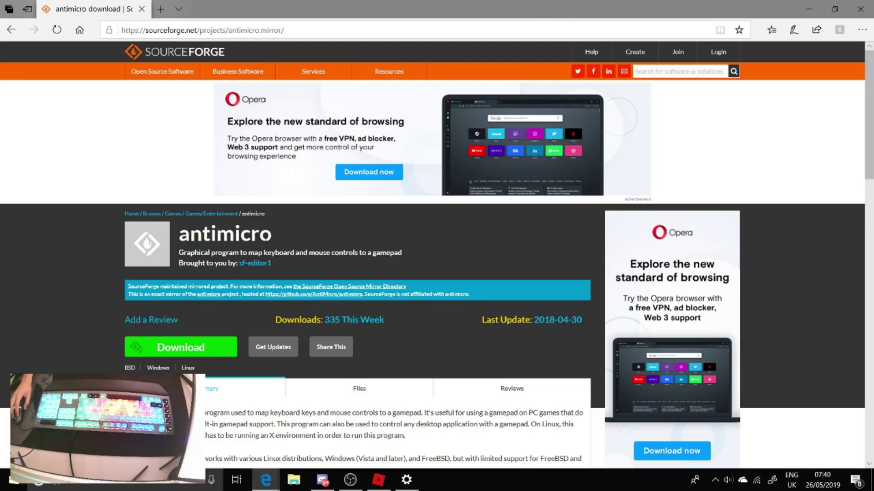
pyautogui.moveTo(260, 237); pyautogui.dragTo(202, 236)
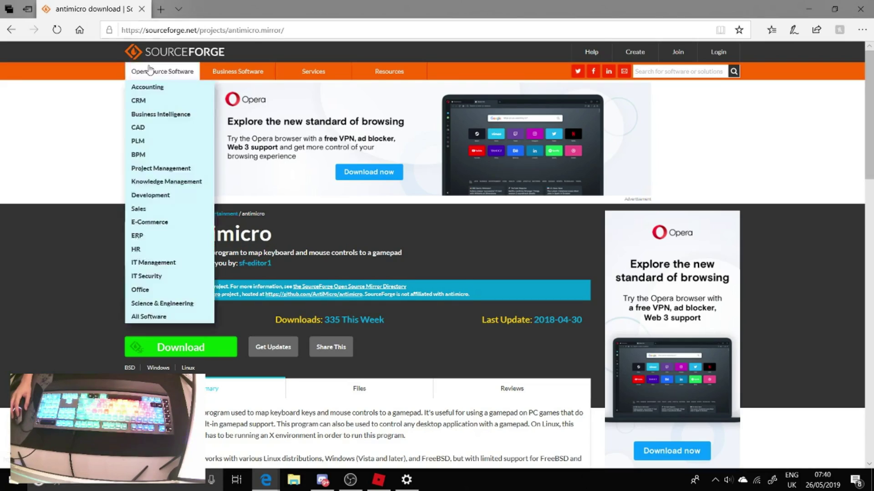
pyautogui.moveTo(149, 53); pyautogui.dragTo(141, 68)
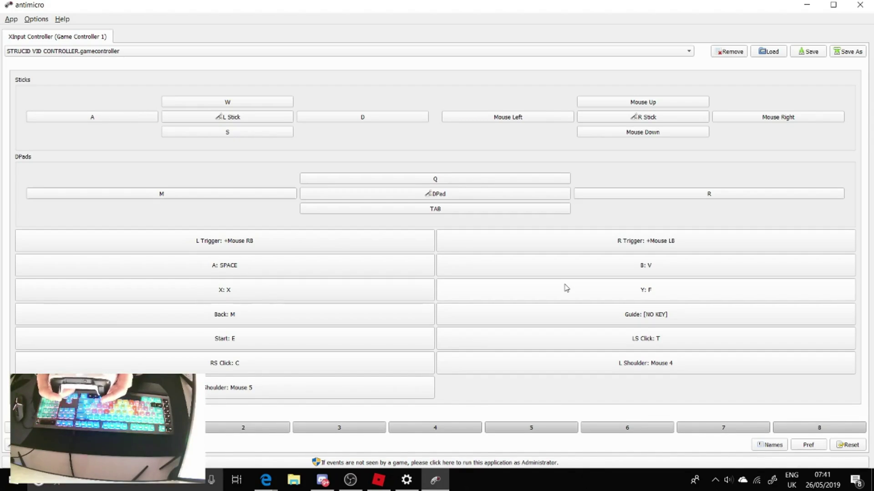
pyautogui.click(649, 103)
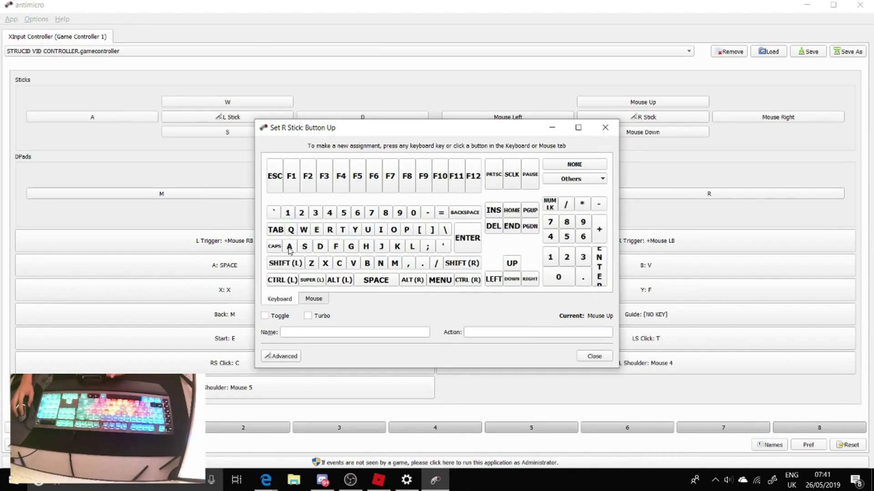
pyautogui.click(320, 301)
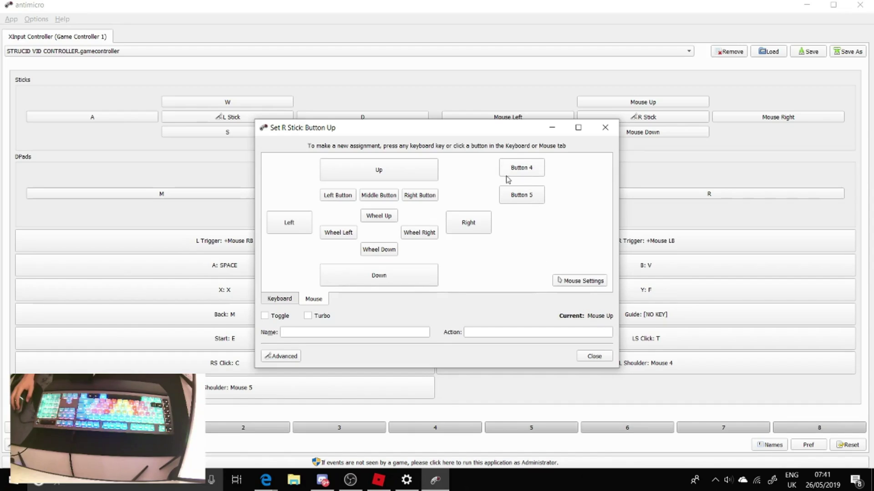
pyautogui.click(606, 129)
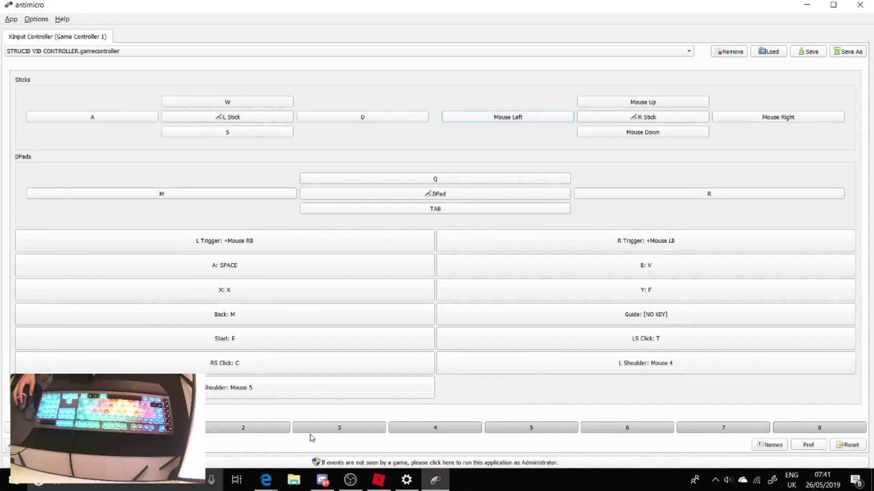
# Step: Return to set 1, leave the L Shoulder mapping at Mouse 4, and bring the Roblox window forward
pyautogui.click(236, 430)
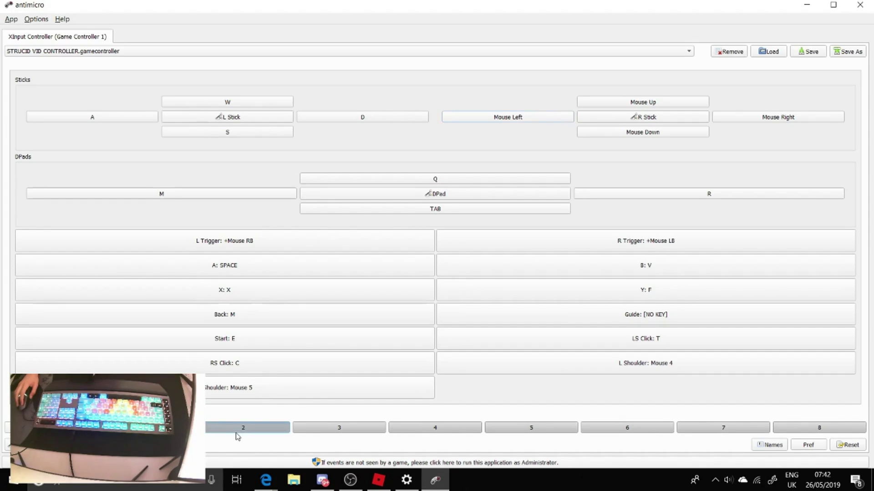
pyautogui.click(191, 429)
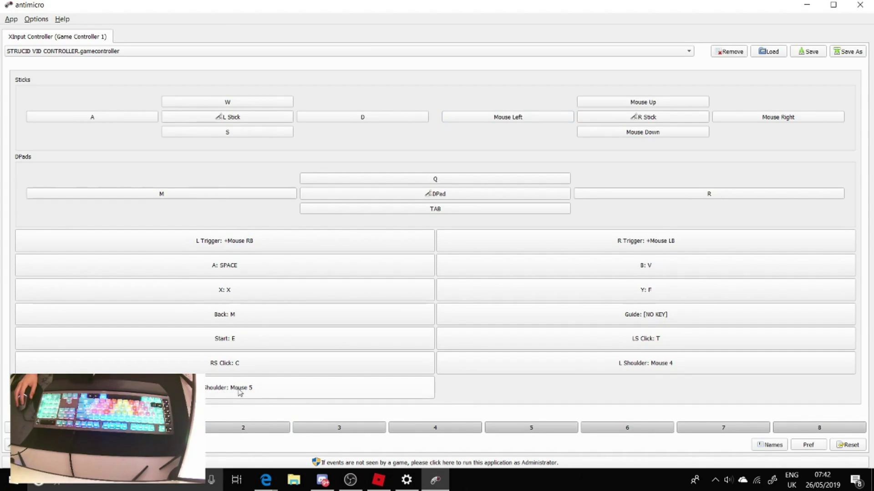
pyautogui.click(665, 369)
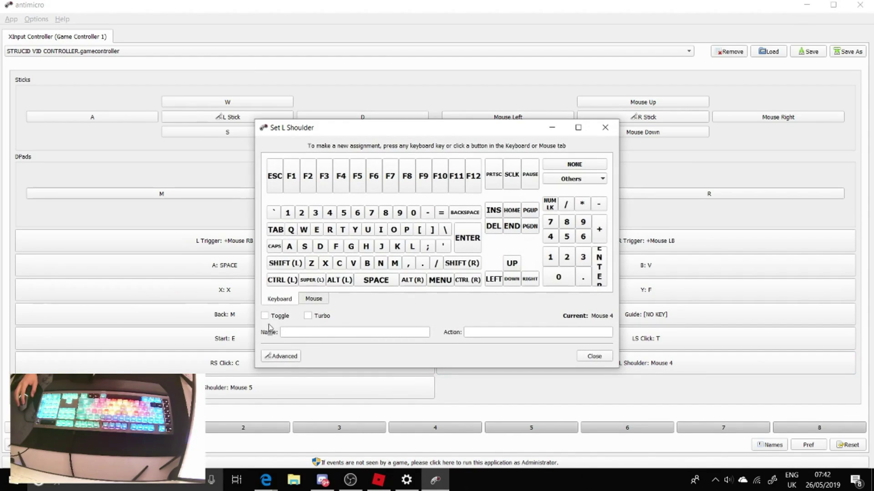
pyautogui.click(596, 360)
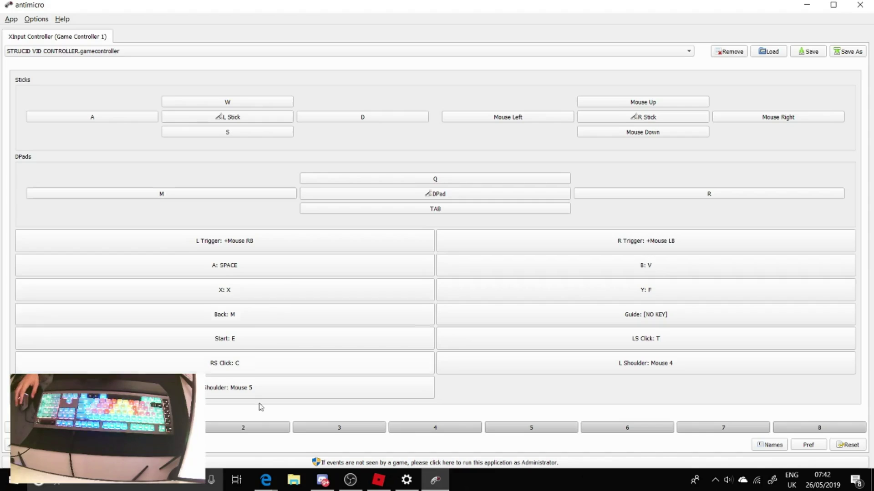
pyautogui.click(378, 480)
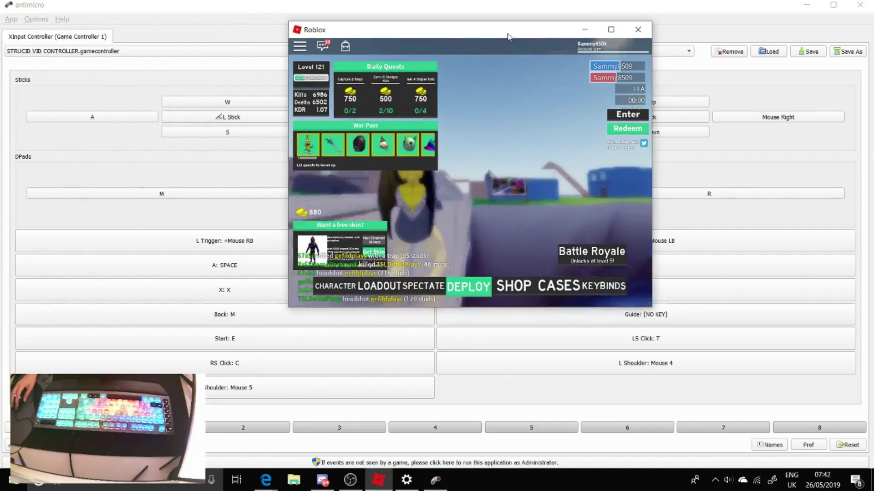
# Step: Build ramps (F) and walls (V) around the character to climb on
pyautogui.press('f')
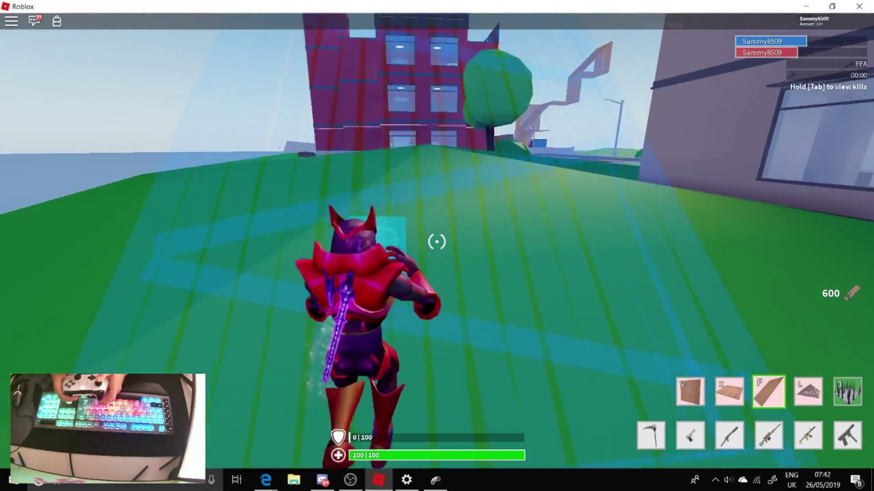
pyautogui.press('v')
pyautogui.click(436, 242)
pyautogui.click(437, 242)
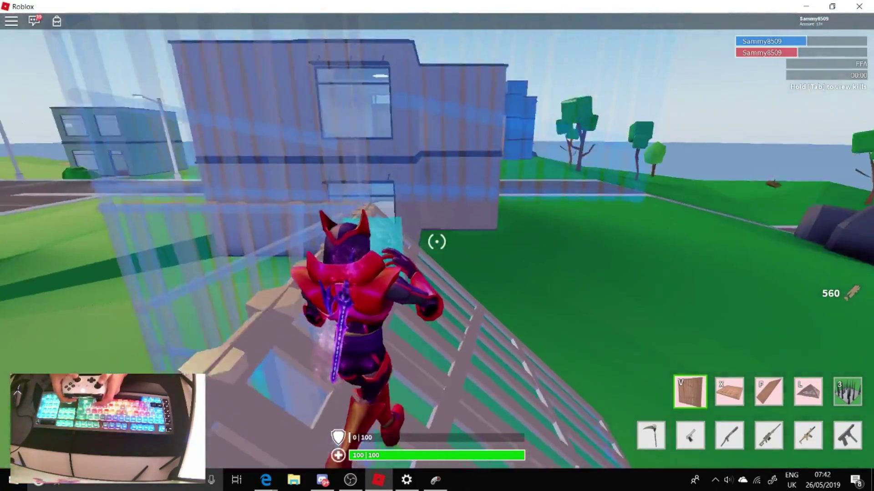
pyautogui.click(436, 241)
pyautogui.click(437, 242)
pyautogui.click(437, 241)
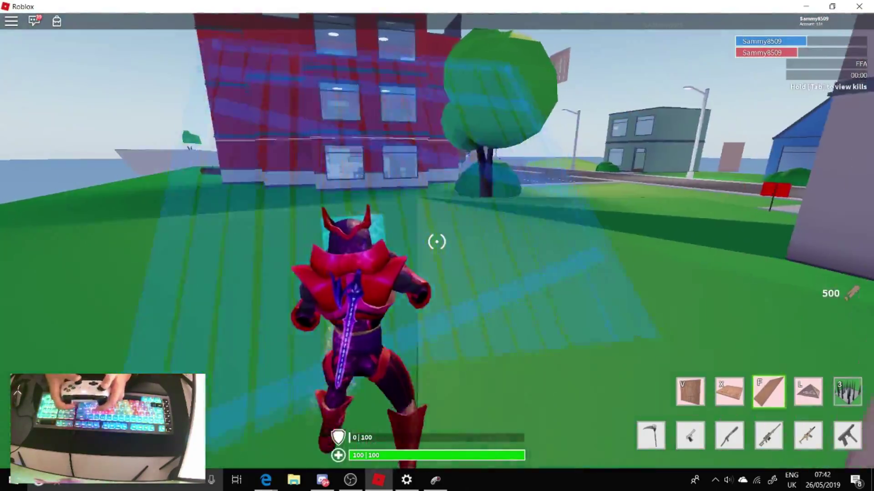
pyautogui.click(436, 241)
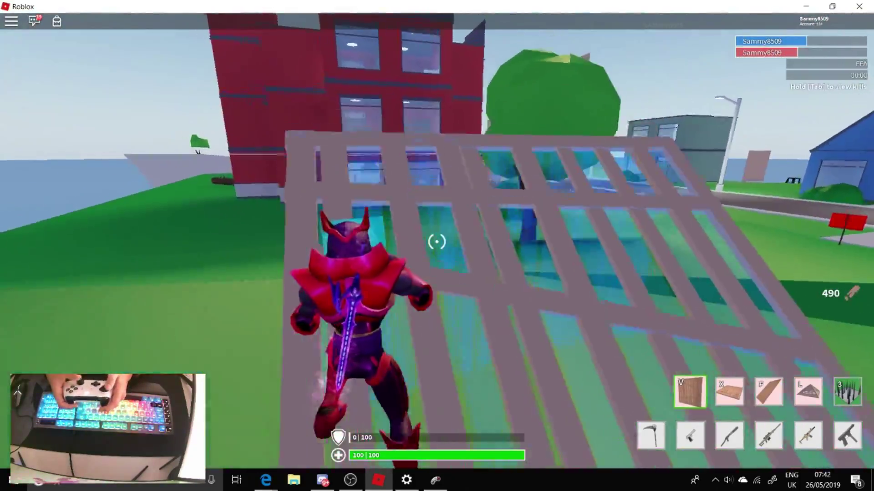
pyautogui.click(437, 242)
pyautogui.click(436, 242)
pyautogui.click(437, 242)
# Step: Switch to the pistol (2) and shoot at an enemy down the street
pyautogui.press('2')
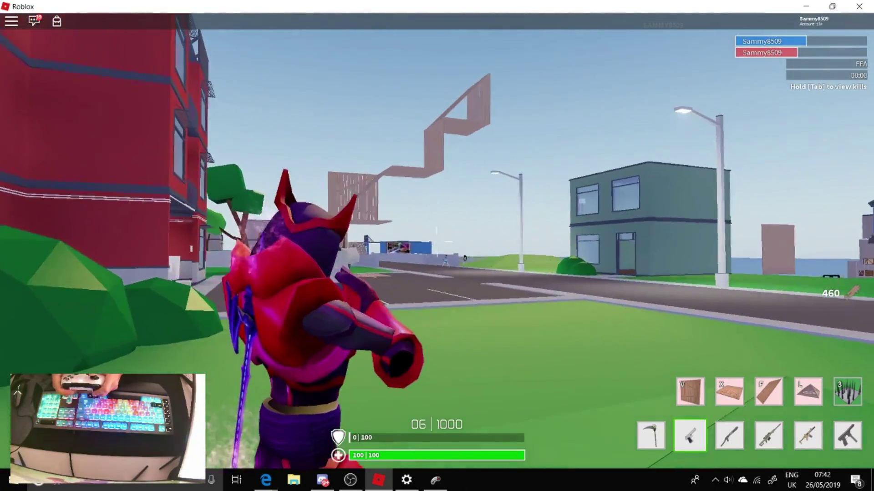
pyautogui.click(437, 241)
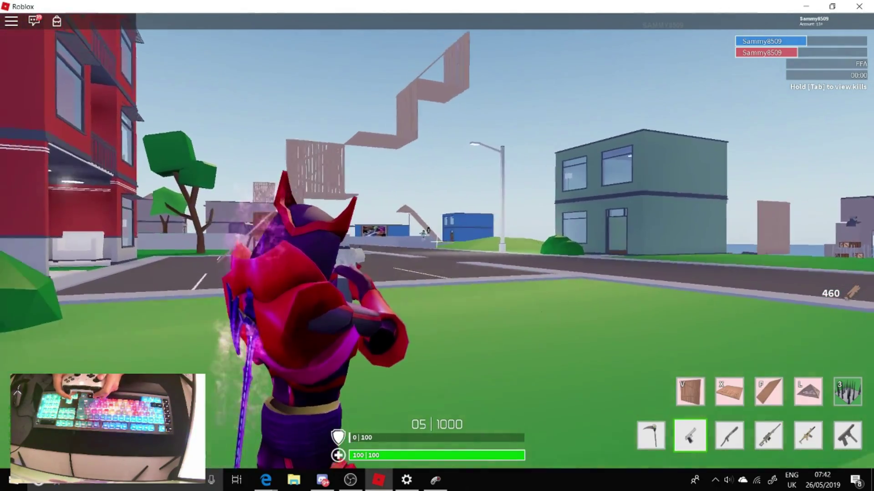
pyautogui.click(437, 244)
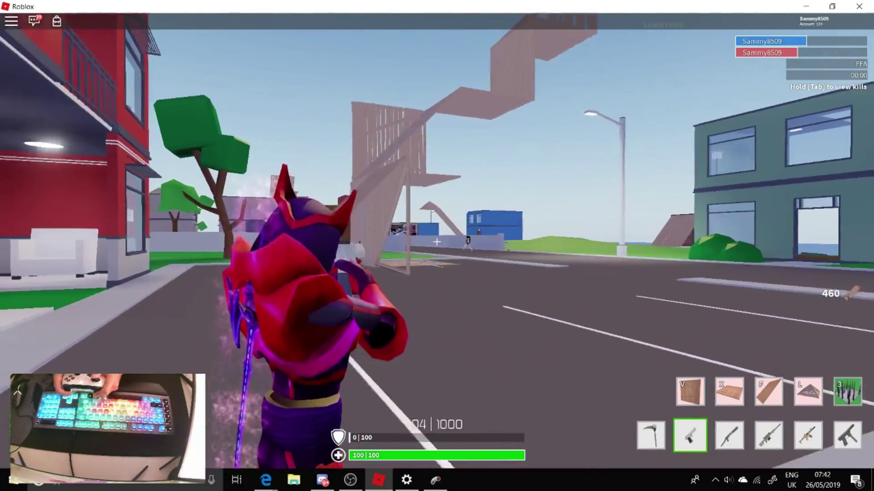
pyautogui.click(437, 242)
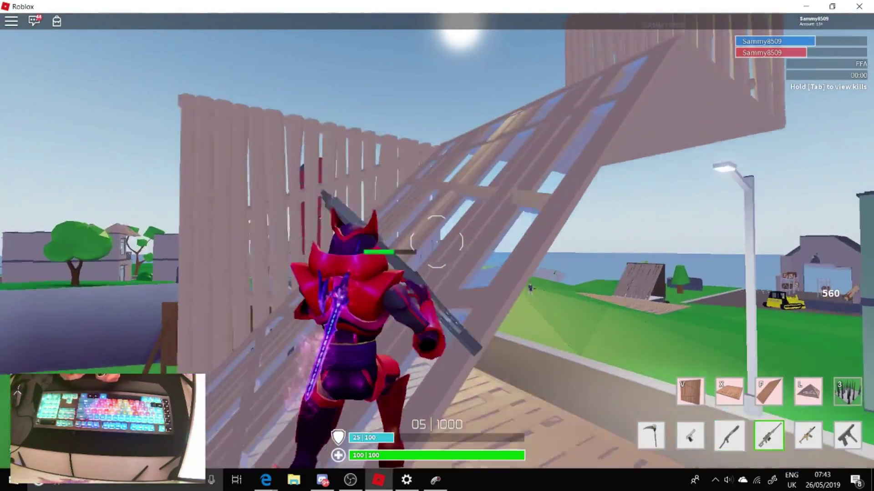
# Step: Switch to the assault rifle (5) and keep firing at the enemy player
pyautogui.press('5')
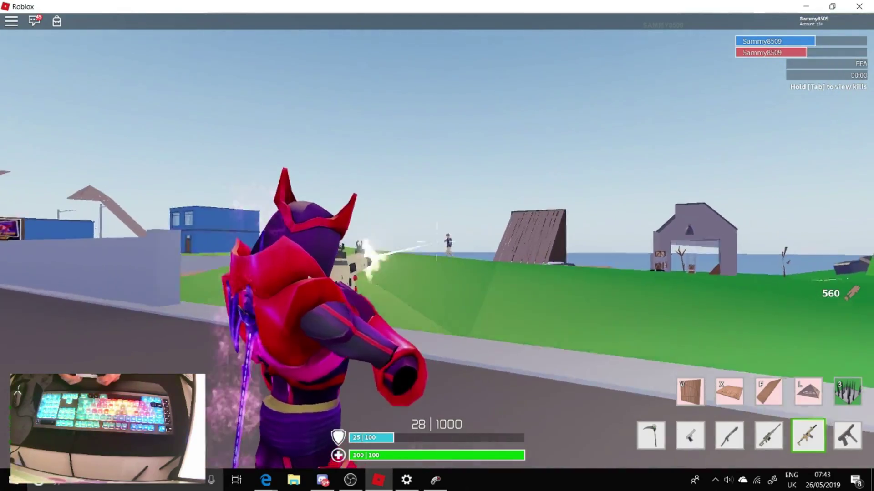
pyautogui.click(437, 241)
pyautogui.click(437, 241)
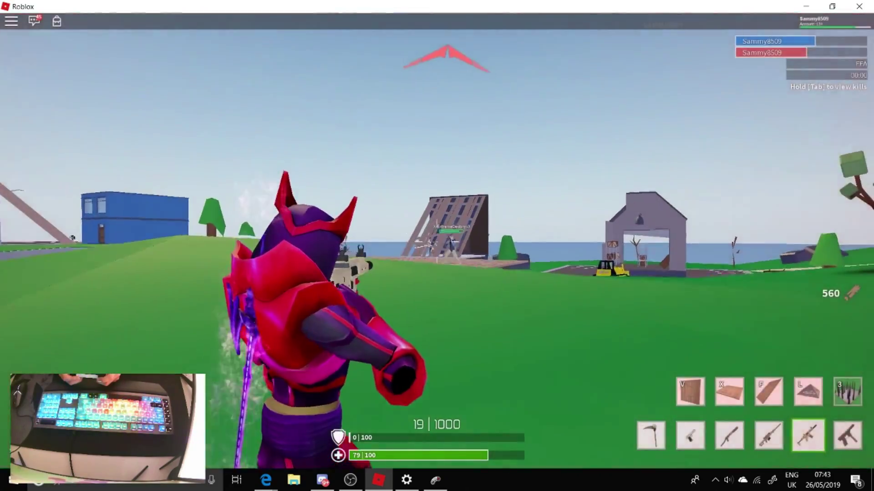
pyautogui.click(437, 241)
pyautogui.click(437, 241)
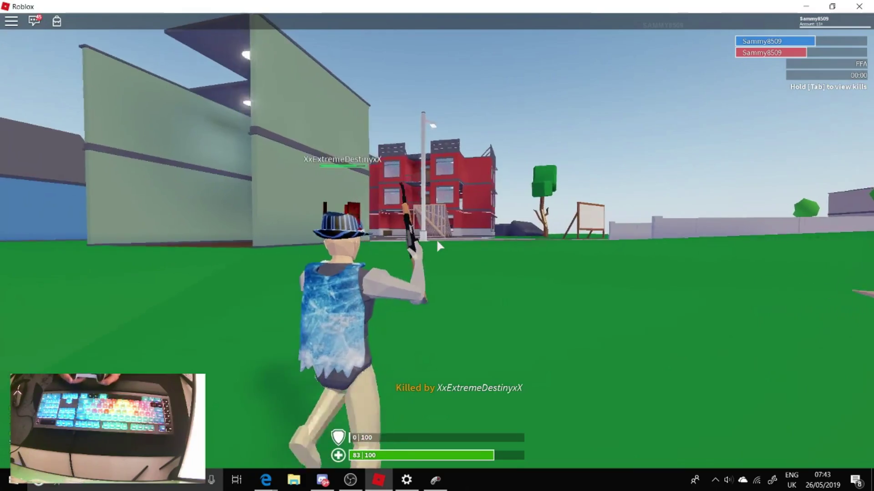